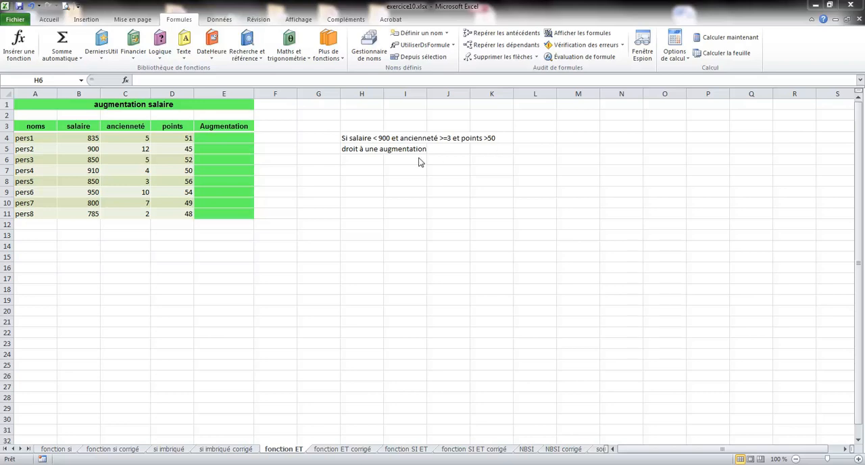
# Insert the ET function in cell E4 with B4<900 as its first logical condition
pyautogui.click(224, 137)
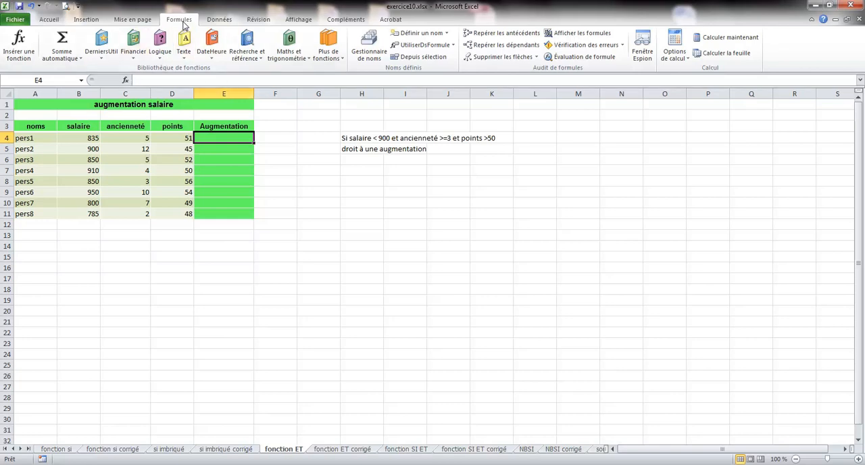
pyautogui.click(162, 60)
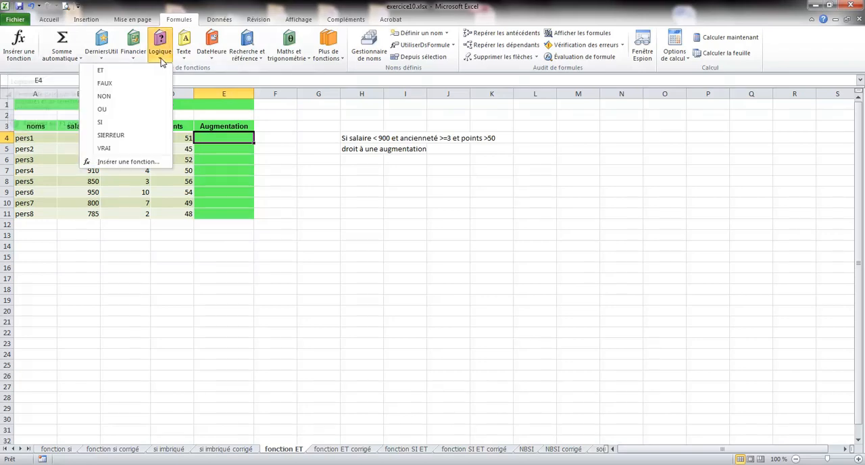
pyautogui.click(103, 70)
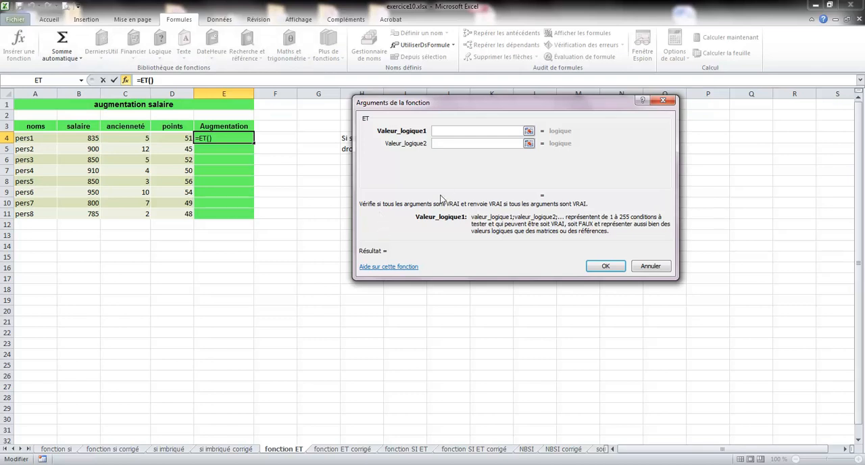
pyautogui.moveTo(423, 104); pyautogui.dragTo(418, 174)
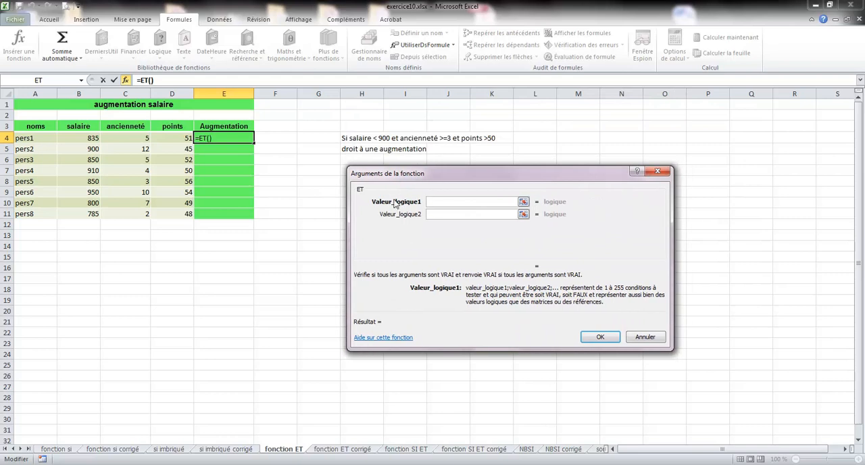
pyautogui.click(80, 137)
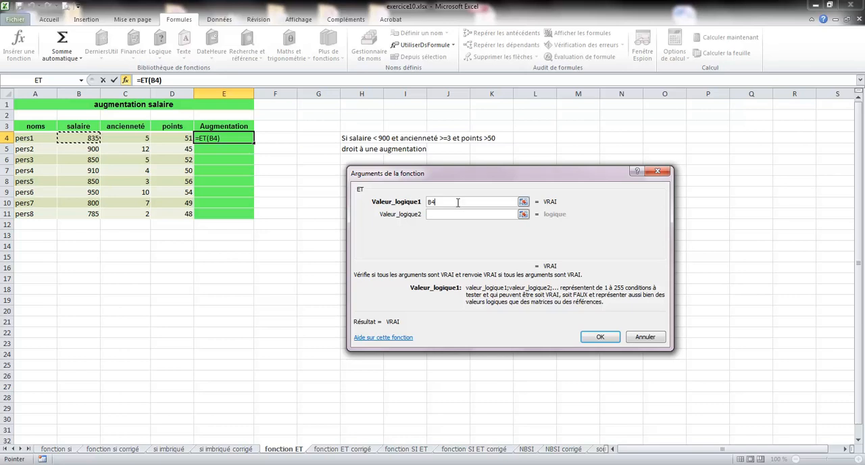
pyautogui.write('<')
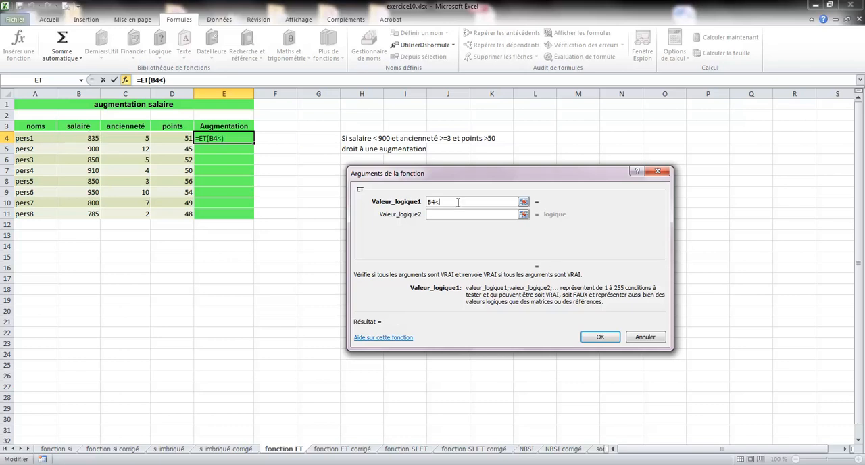
pyautogui.write('900')
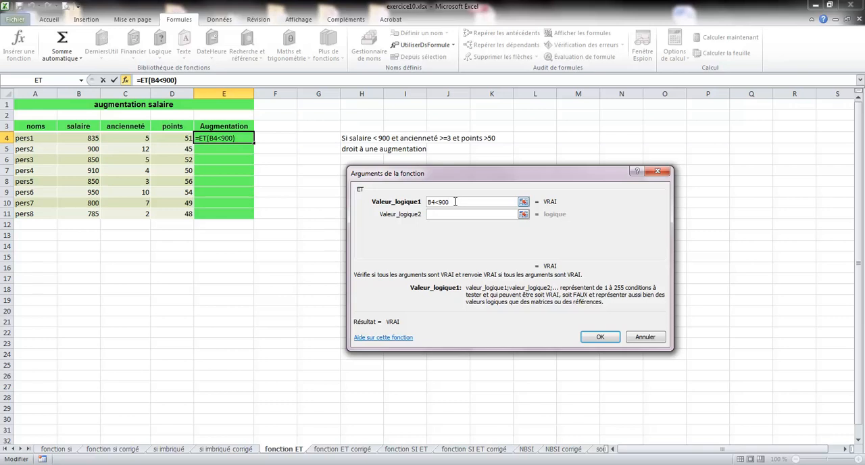
# Add C4>=3 as the second logical condition of the ET function in E4
pyautogui.click(444, 214)
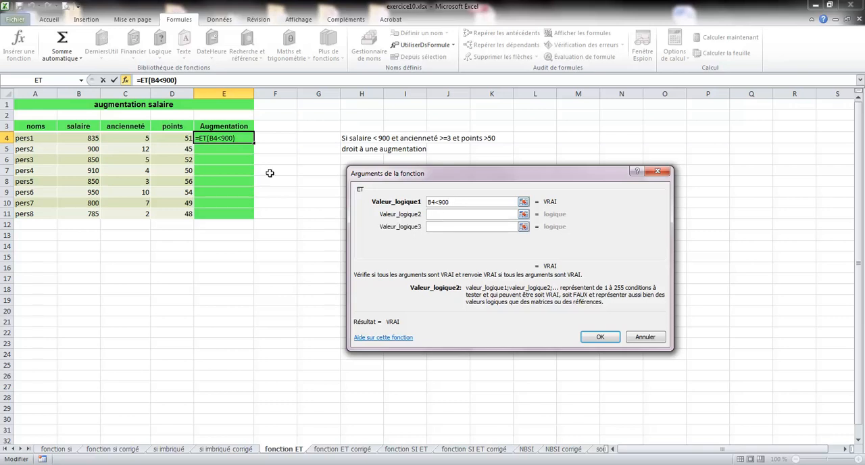
pyautogui.click(137, 139)
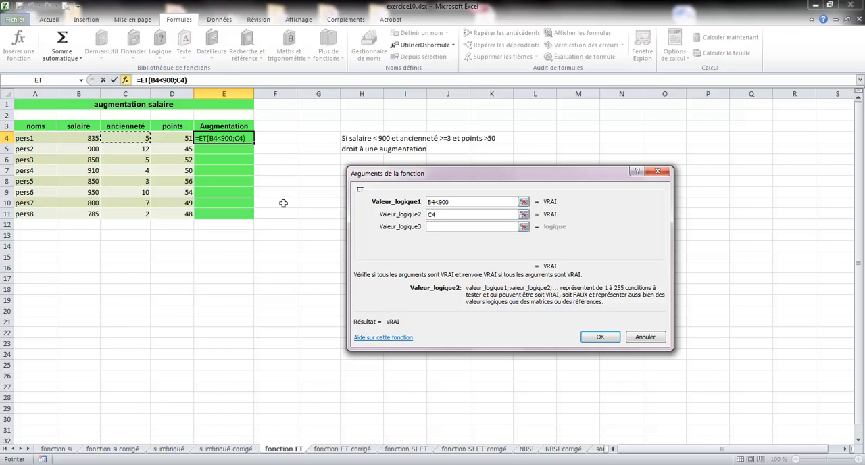
pyautogui.write('>')
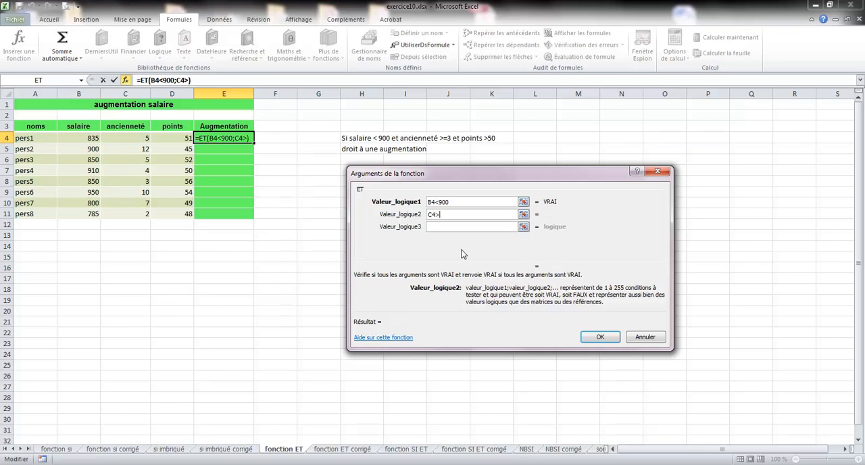
pyautogui.write('=3')
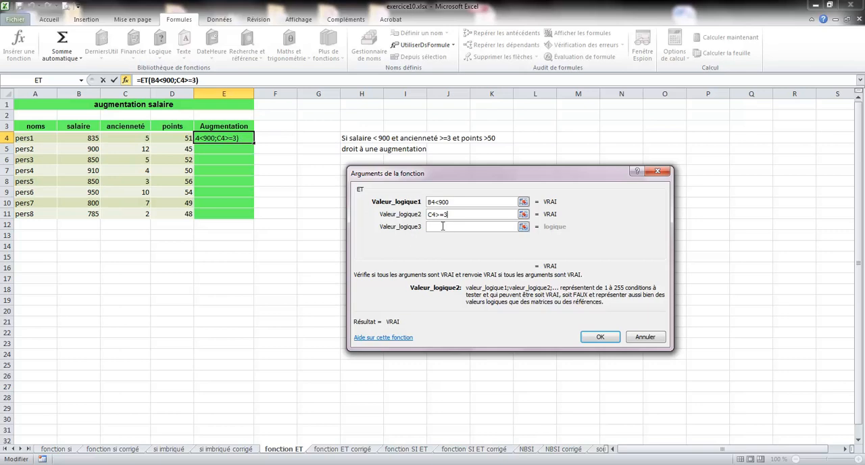
# Complete the ET function with D4>50 as its third condition and fill the formula from E4 down to E11
pyautogui.click(443, 227)
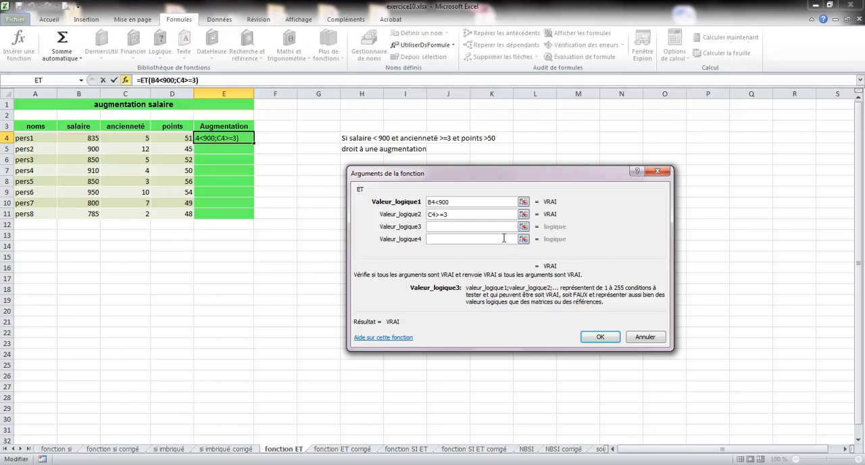
pyautogui.click(175, 138)
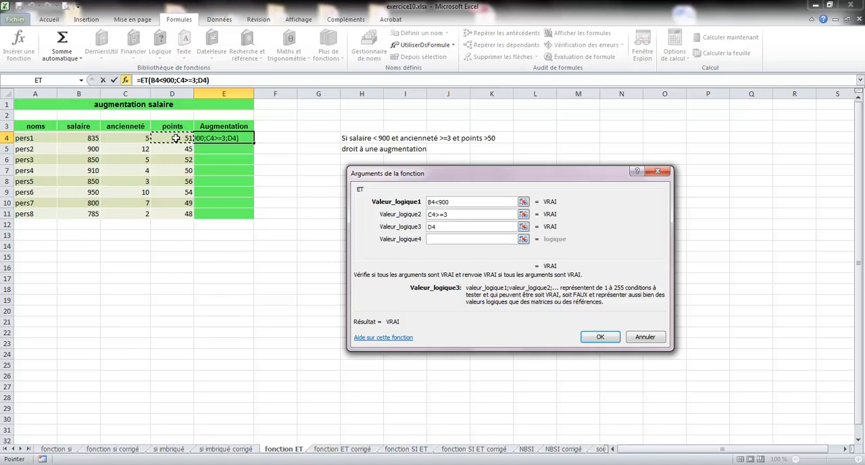
pyautogui.write('>')
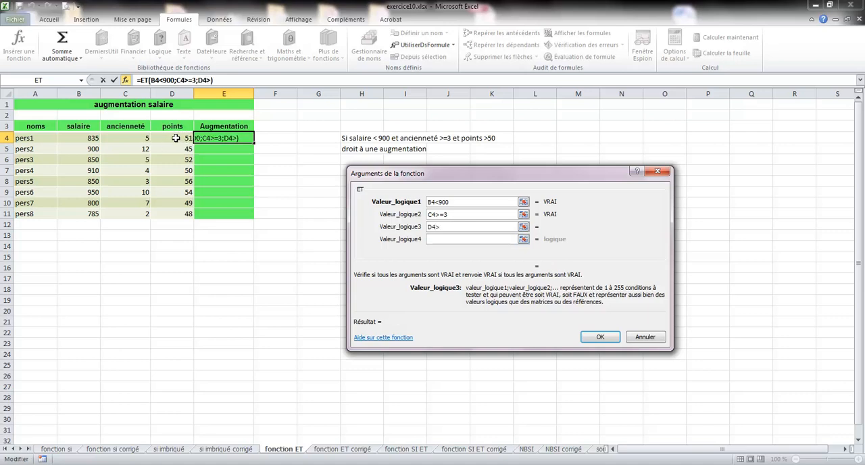
pyautogui.write('50')
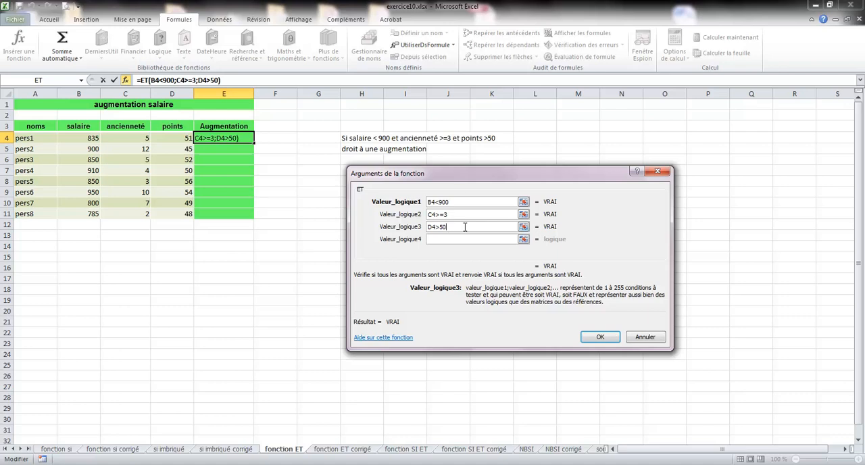
pyautogui.click(602, 337)
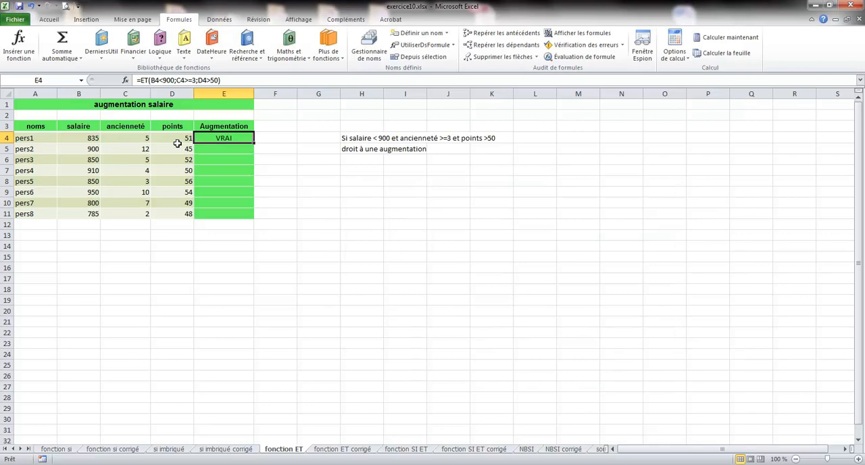
pyautogui.moveTo(255, 142); pyautogui.dragTo(255, 218)
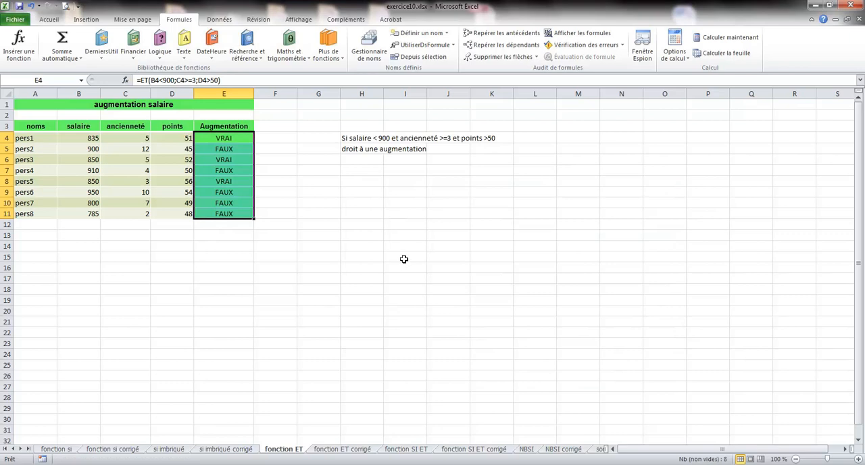
# Examine the arguments of the ET formula copied to the pers7 row in cell E10
pyautogui.click(229, 201)
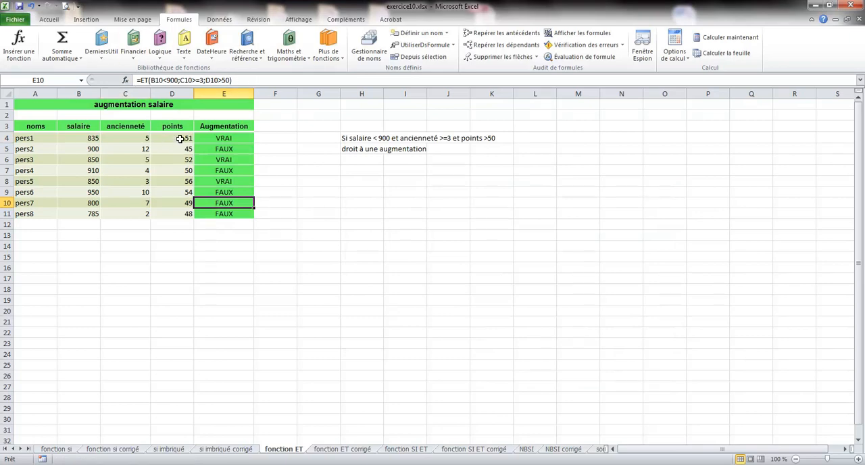
pyautogui.click(151, 81)
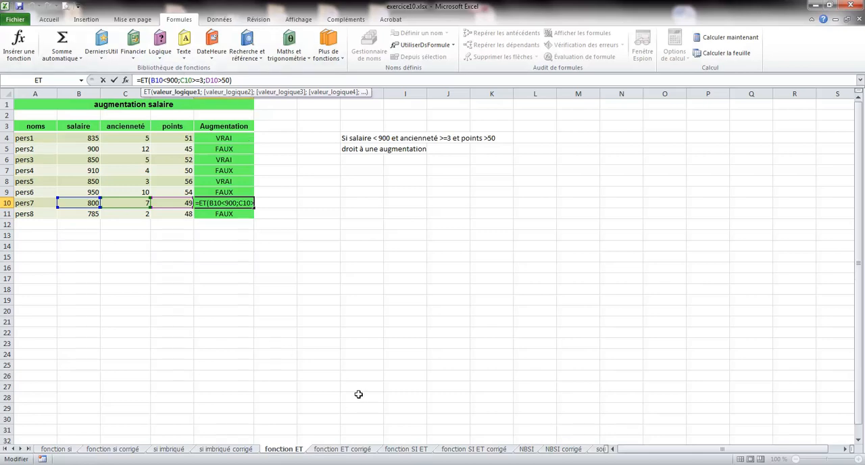
pyautogui.click(329, 298)
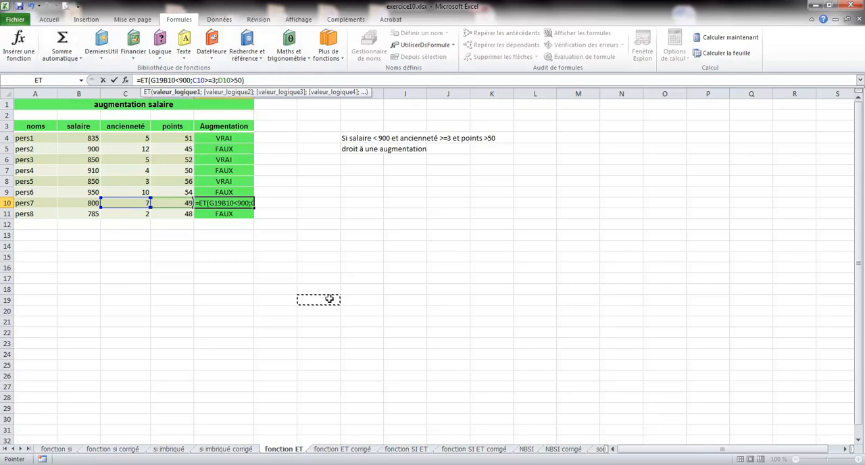
pyautogui.press('Escape')
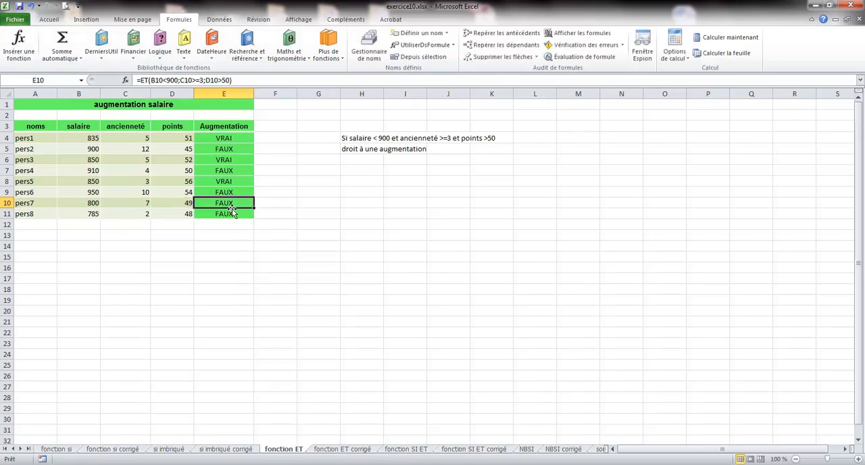
pyautogui.click(298, 256)
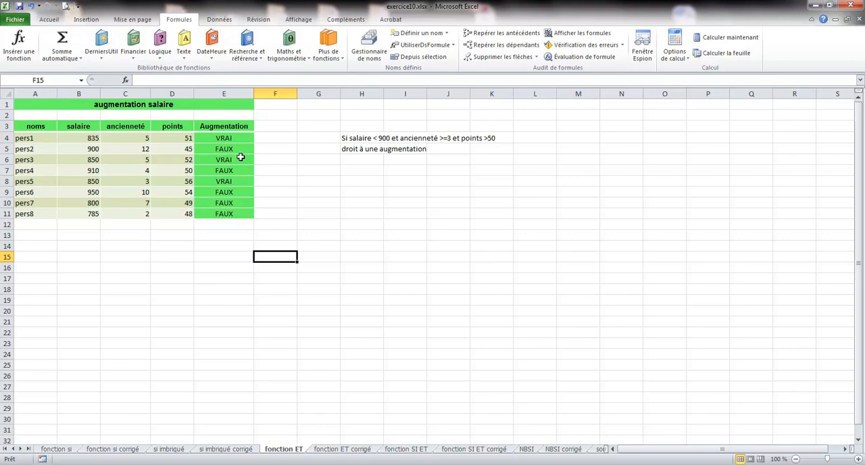
# Review the fonction SI ET exercise sheet, its corrected version, and the ET formula in E4 of the fonction ET sheet
pyautogui.click(405, 449)
pyautogui.click(235, 138)
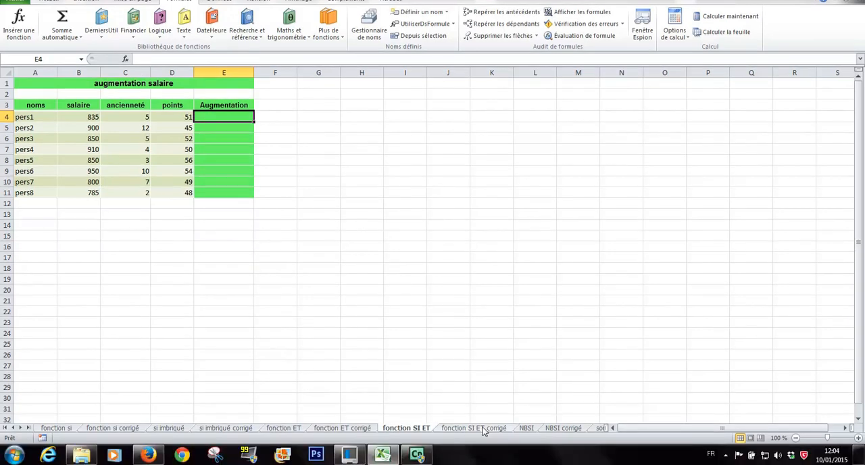
pyautogui.click(481, 449)
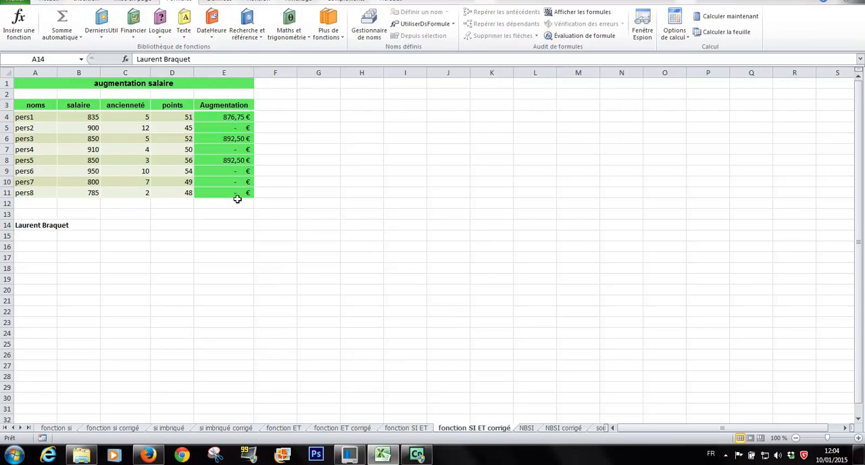
pyautogui.click(408, 428)
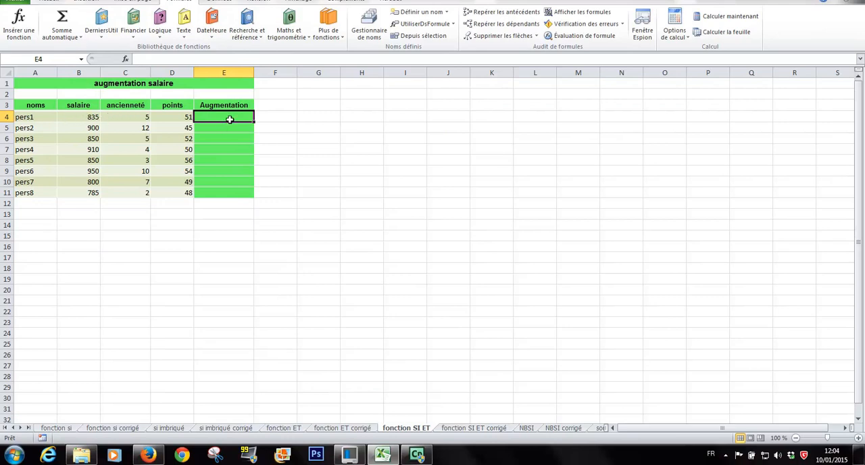
pyautogui.click(290, 429)
pyautogui.click(225, 118)
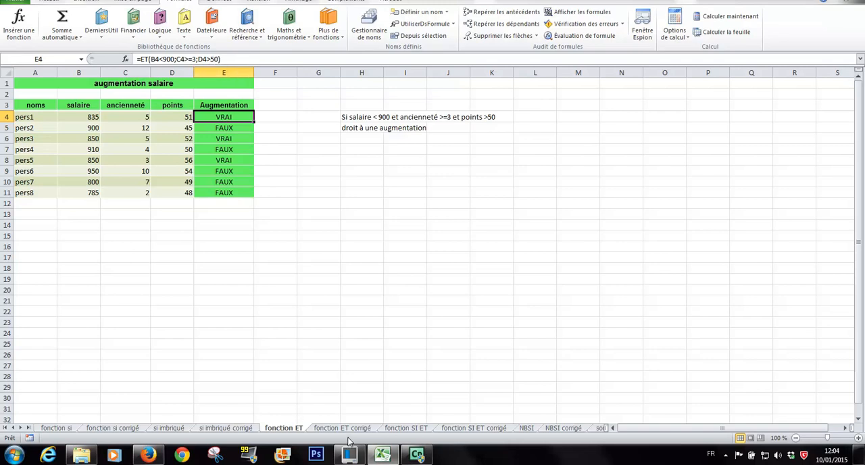
# On the fonction SI ET sheet, insert an SI function in E4 with a nested ET function as its logical test
pyautogui.click(419, 428)
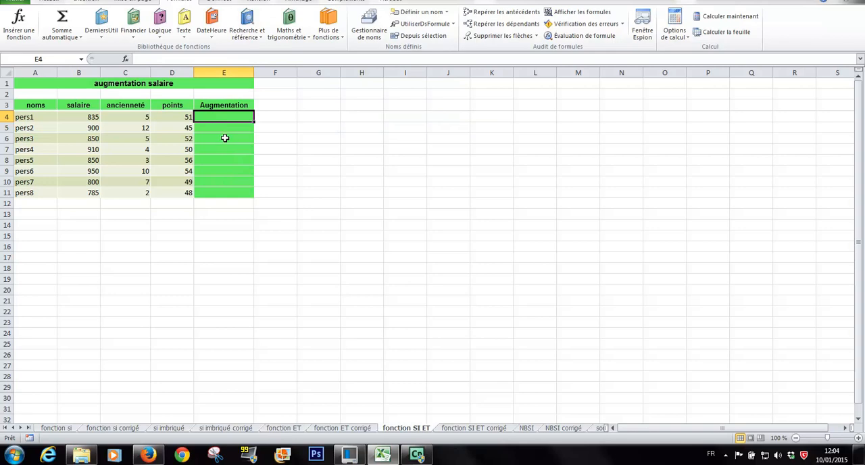
pyautogui.click(160, 34)
pyautogui.click(116, 101)
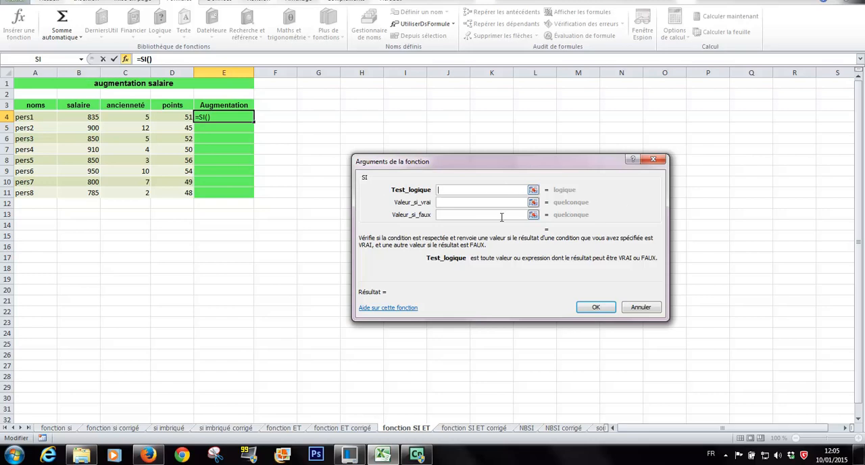
pyautogui.click(81, 59)
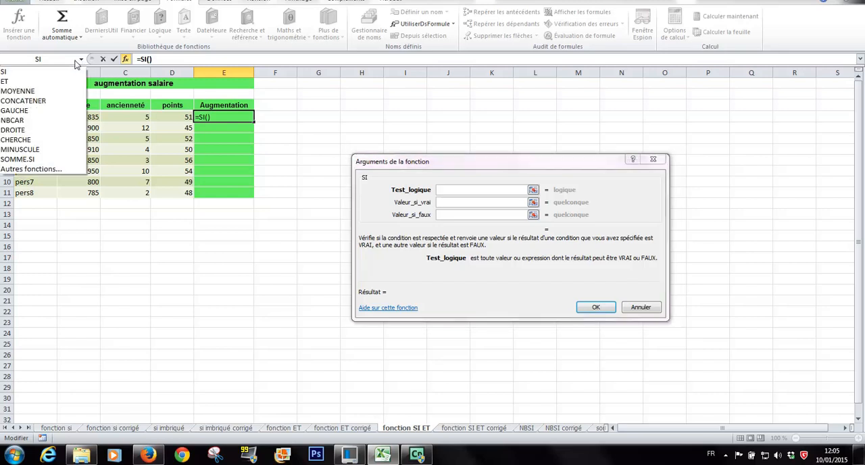
pyautogui.click(20, 82)
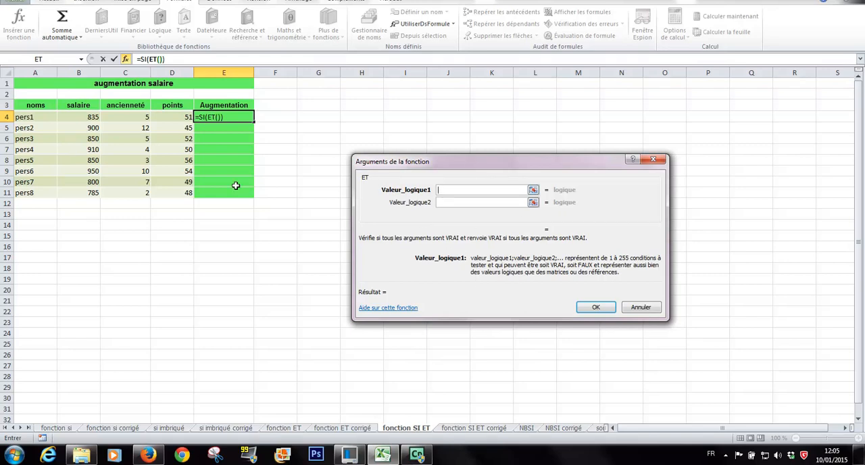
# Set the nested ET function's first two conditions to B4<900 and C4>=3
pyautogui.click(78, 117)
pyautogui.write('<900')
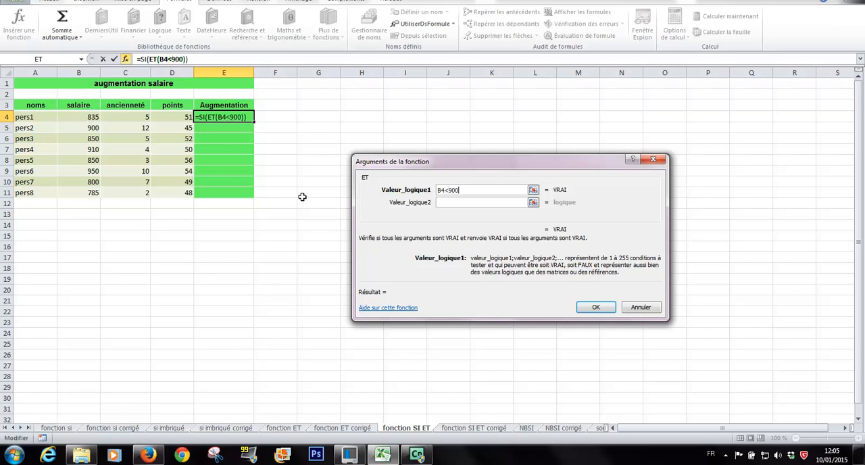
pyautogui.click(441, 202)
pyautogui.click(152, 117)
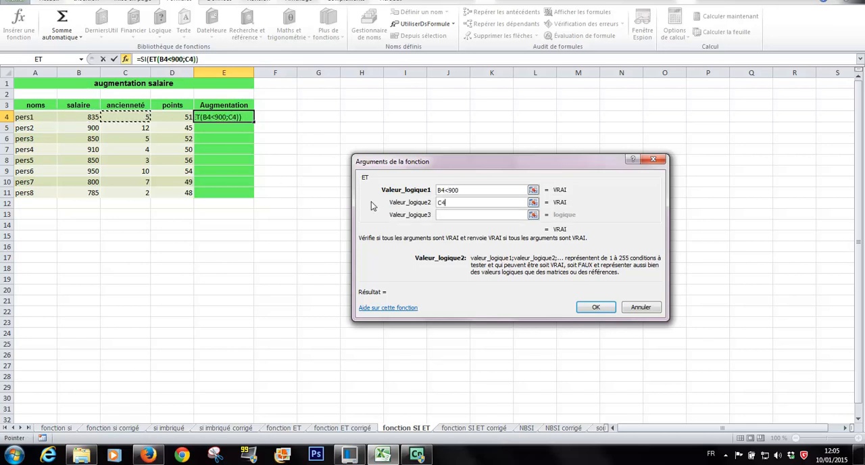
pyautogui.write('>=3')
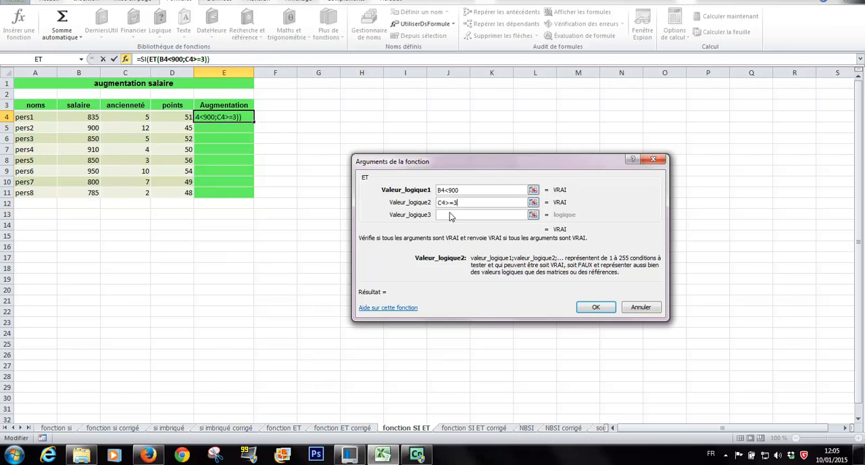
# Set the nested ET function's third condition to D4>50 and return to the enclosing SI function's arguments
pyautogui.click(451, 213)
pyautogui.click(181, 117)
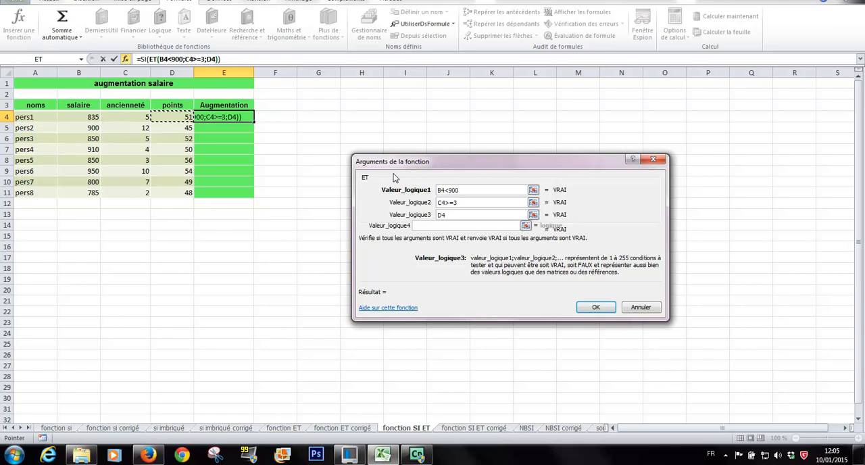
pyautogui.write('>')
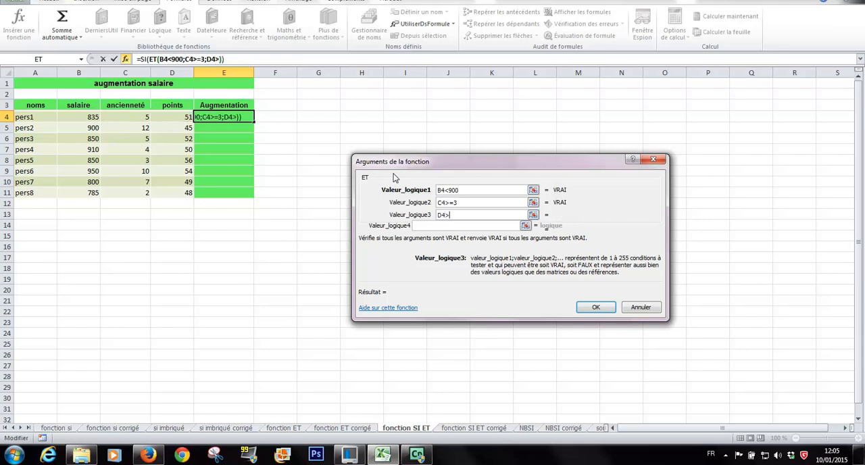
pyautogui.write('50')
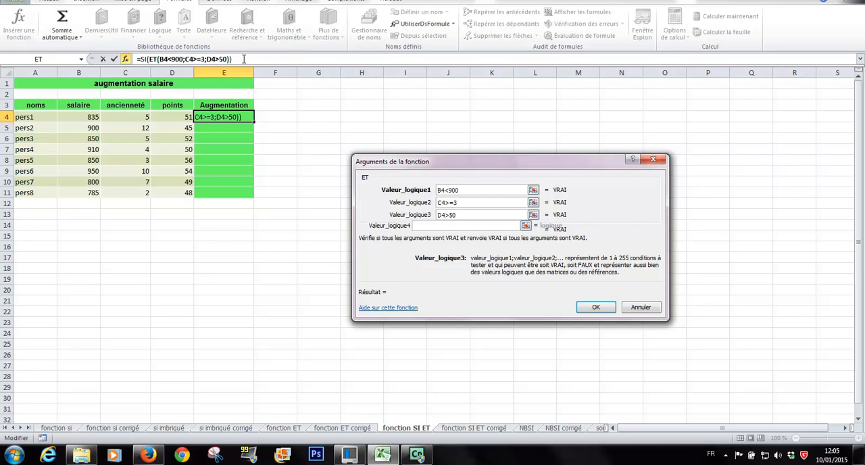
pyautogui.click(244, 59)
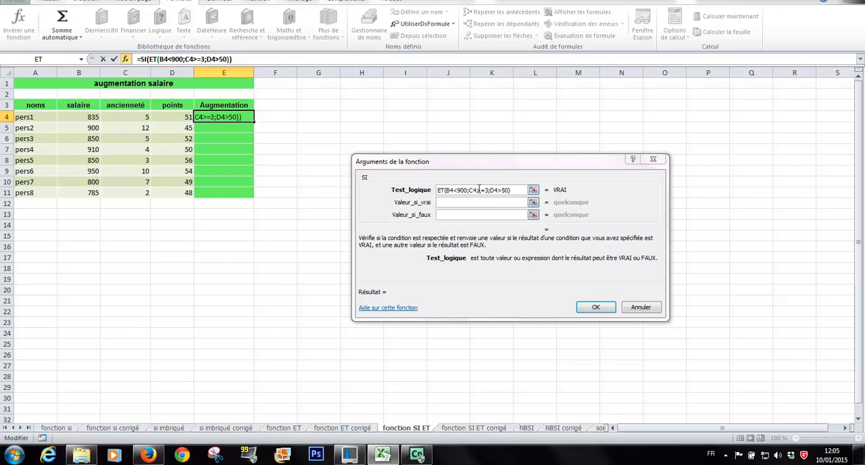
# Set the SI function's value if true to B4*1,05
pyautogui.click(447, 201)
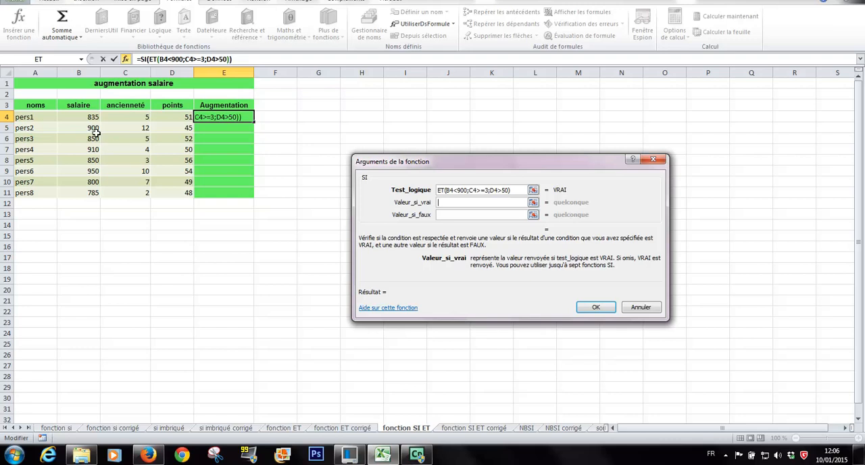
pyautogui.click(84, 117)
pyautogui.write('*1')
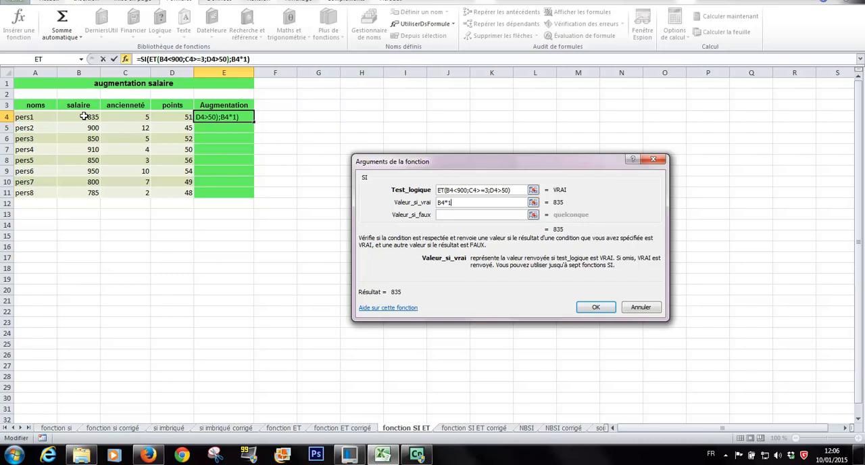
pyautogui.write(',05')
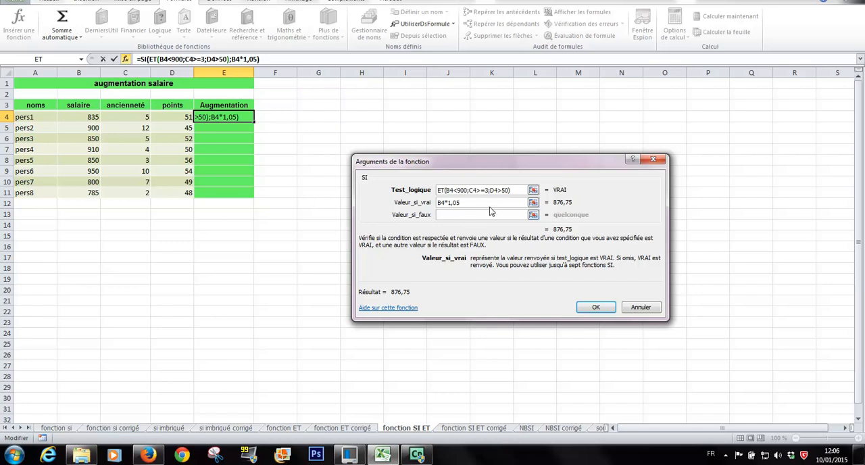
# Rewrite the salary multiplier in the SI function's value if true as a percentage, giving B4*105%
pyautogui.press('BackSpace')
pyautogui.press('BackSpace')
pyautogui.press('BackSpace')
pyautogui.write('05%')
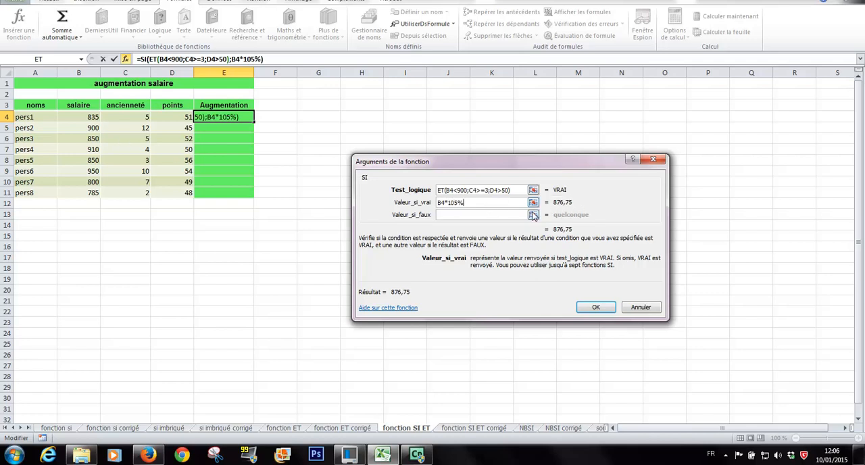
# Set the SI function's value if false to "", complete the formula in E4, and copy it down to E11
pyautogui.click(473, 215)
pyautogui.write('""')
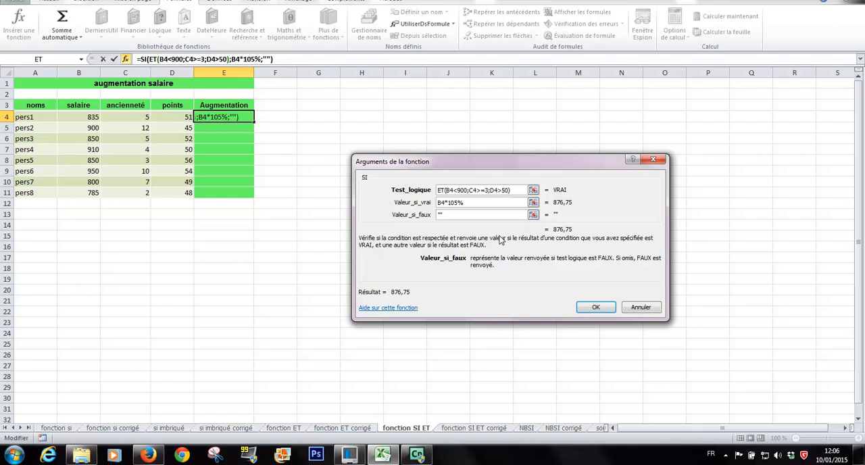
pyautogui.click(597, 307)
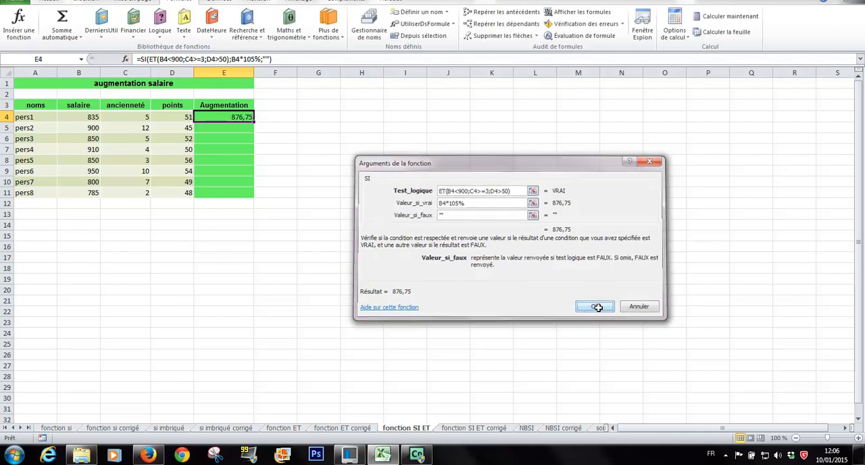
pyautogui.moveTo(253, 123); pyautogui.dragTo(253, 198)
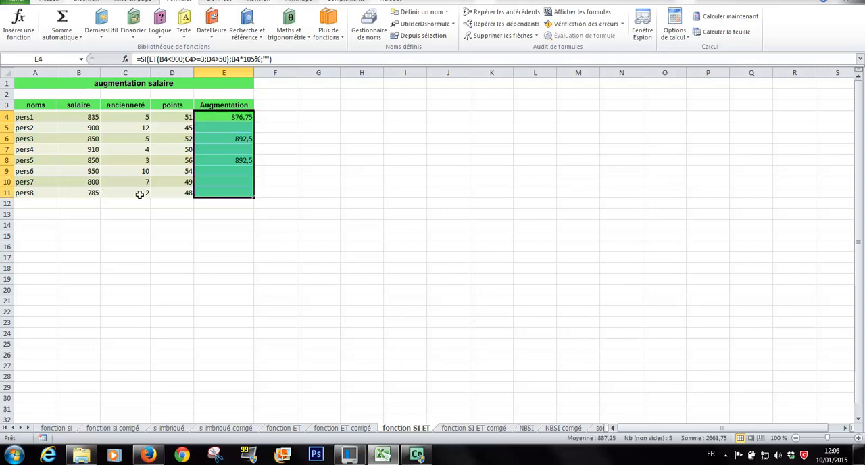
# Examine the copied formulas in the pers8 and pers6 rows of the Augmentation column, including the nested ET in E9
pyautogui.click(227, 193)
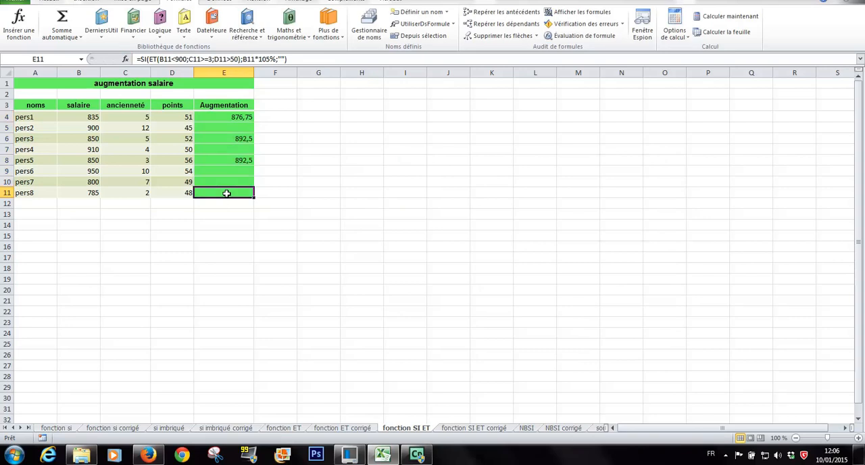
pyautogui.click(230, 175)
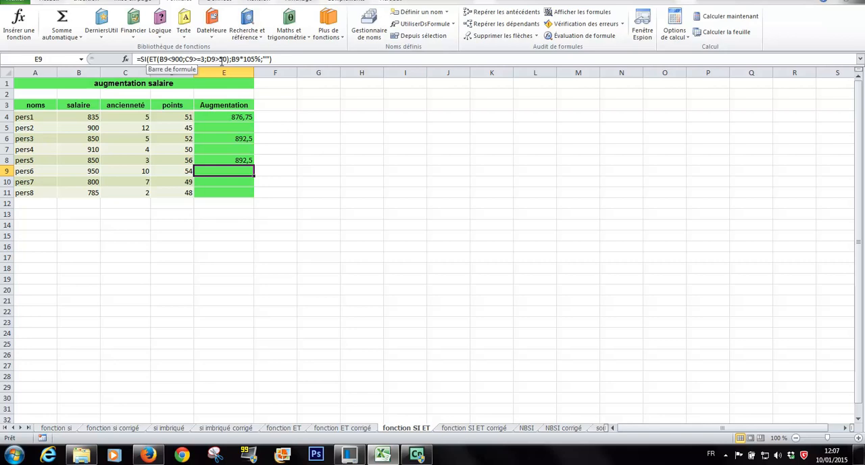
pyautogui.doubleClick(154, 59)
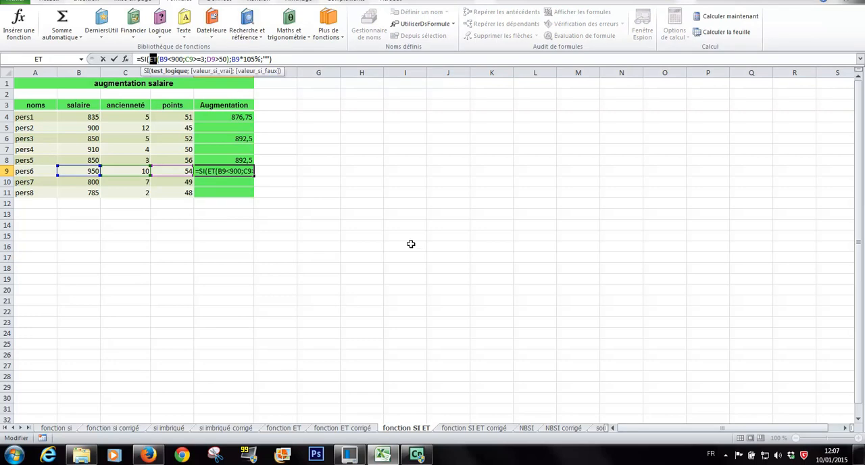
pyautogui.press('Escape')
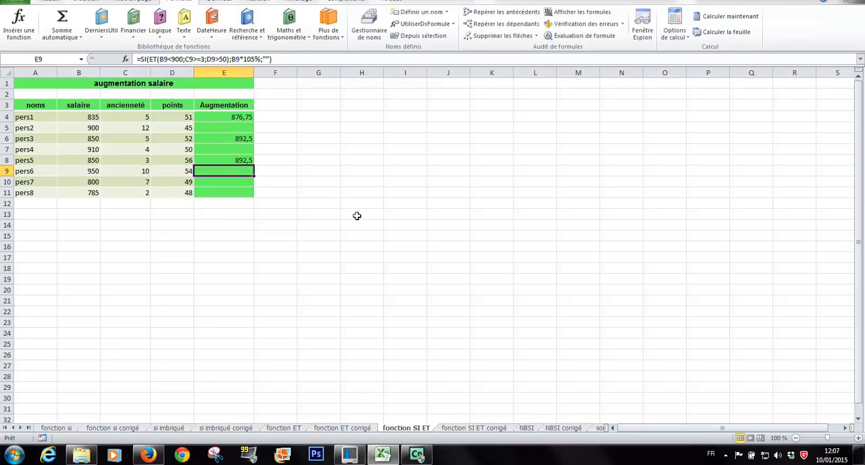